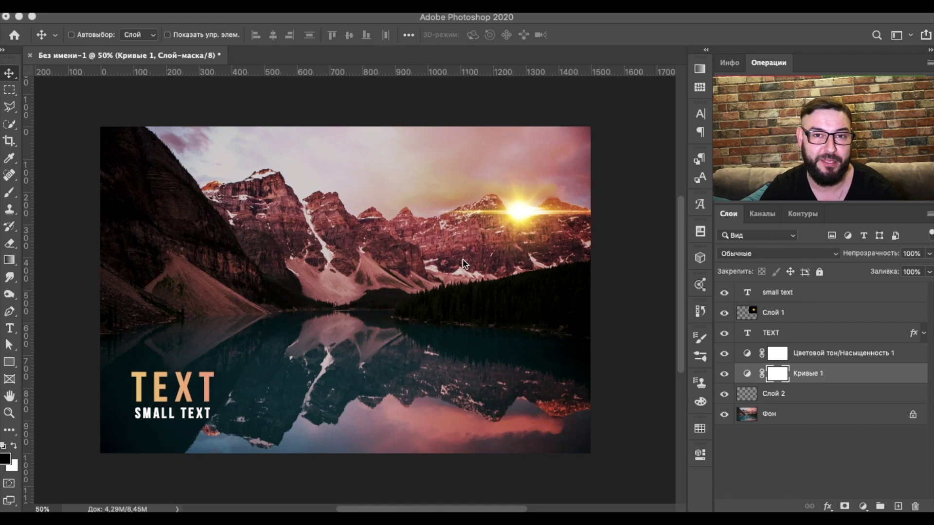
Deselect the Кривые 1 layer by clicking empty space in the Layers panel
click(774, 451)
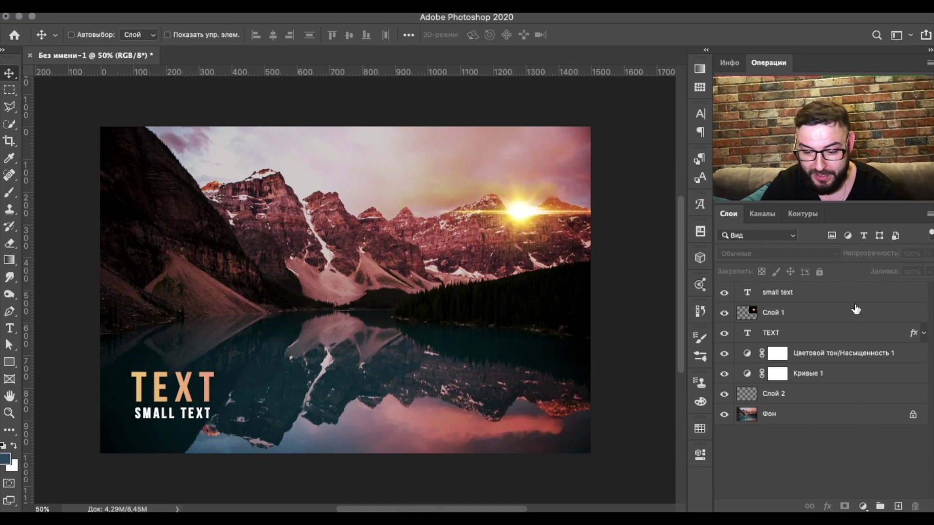
Set the Layers panel thumbnails to the largest size in Panel Options
click(929, 215)
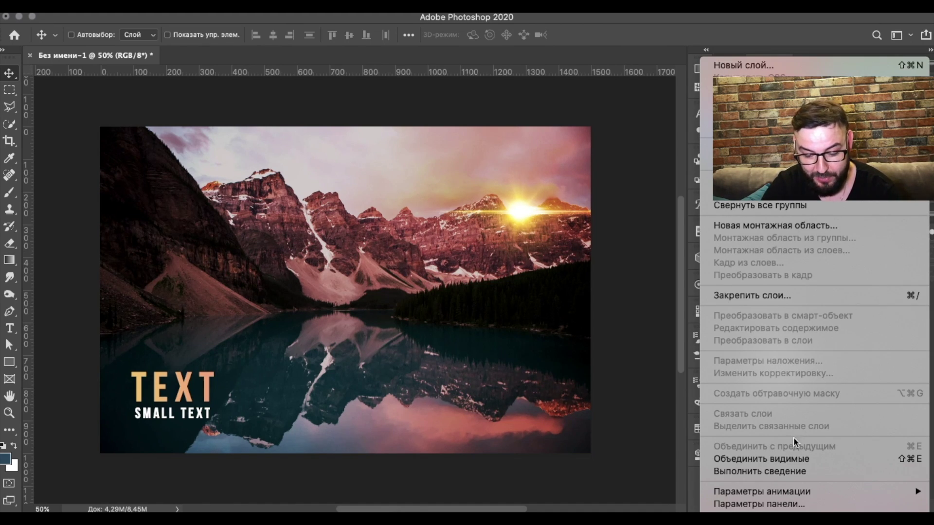
click(772, 505)
drag(309, 97, 246, 100)
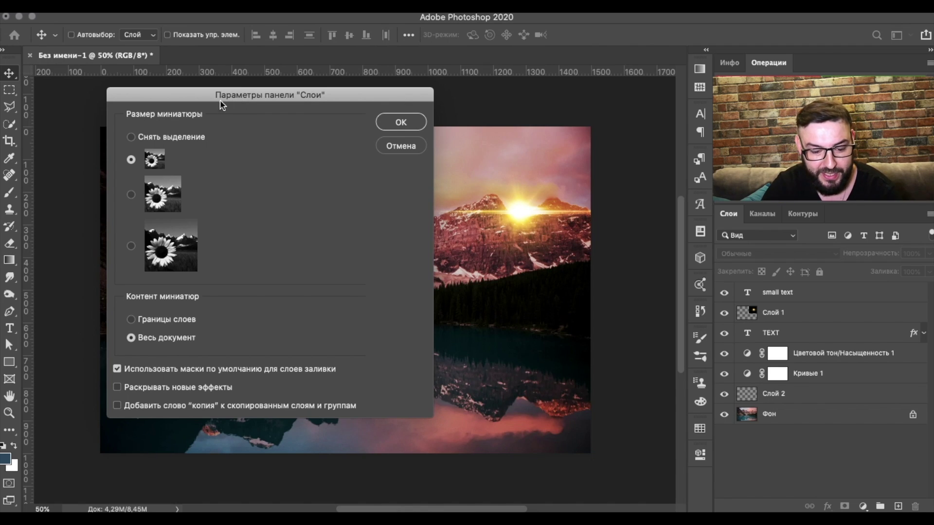
click(132, 197)
click(132, 248)
click(395, 130)
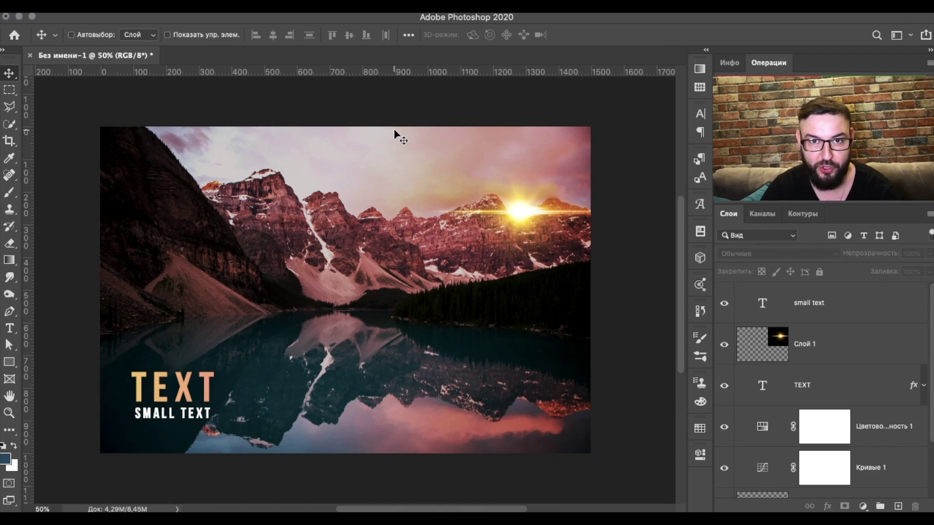
click(929, 218)
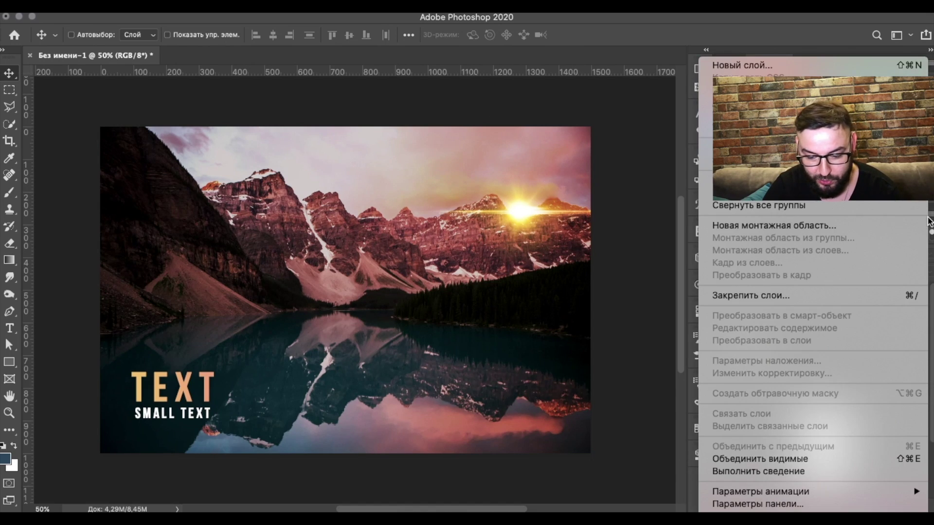
Set the Layers panel thumbnail size to None for compact layer rows
click(782, 506)
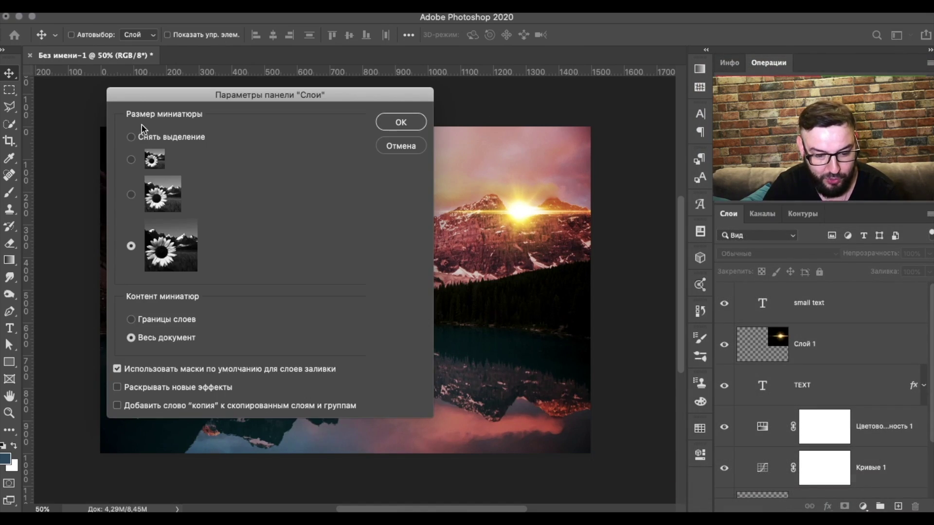
click(145, 139)
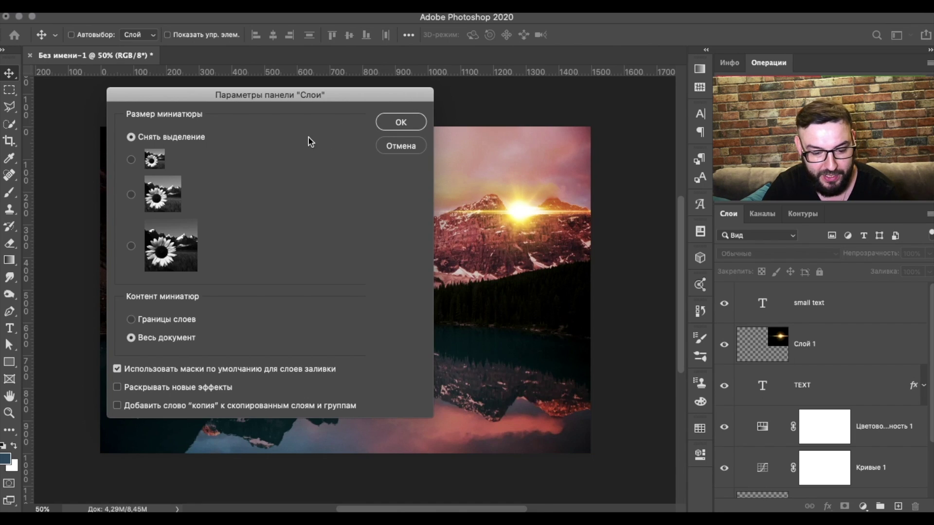
click(401, 122)
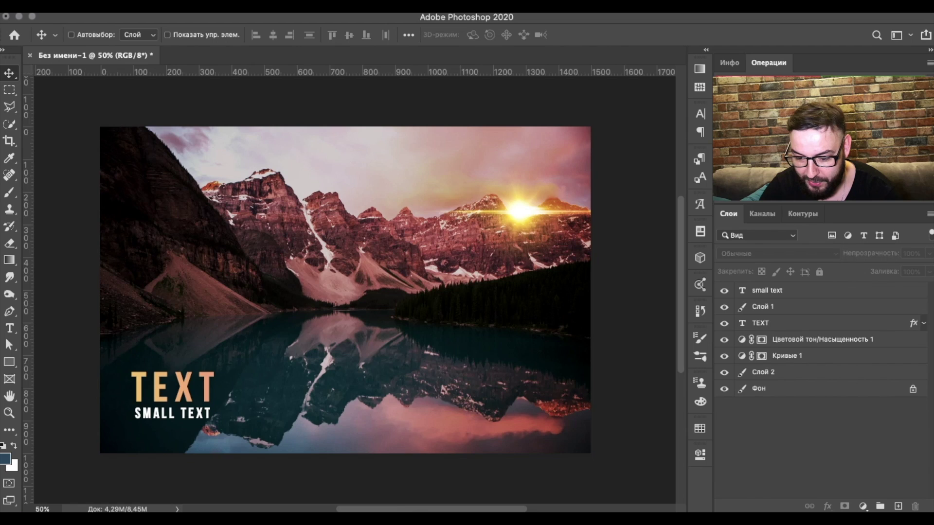
click(930, 215)
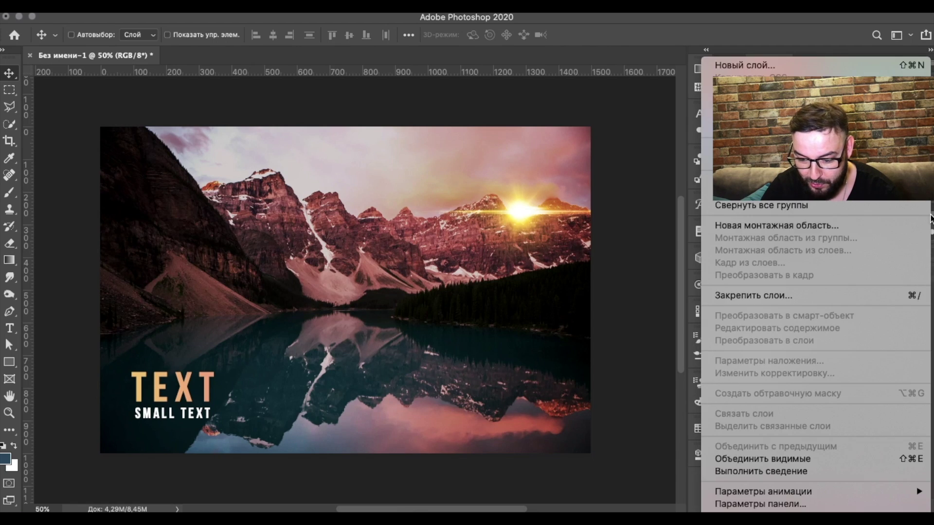
Restore small layer thumbnails in the Layers Panel Options
click(779, 501)
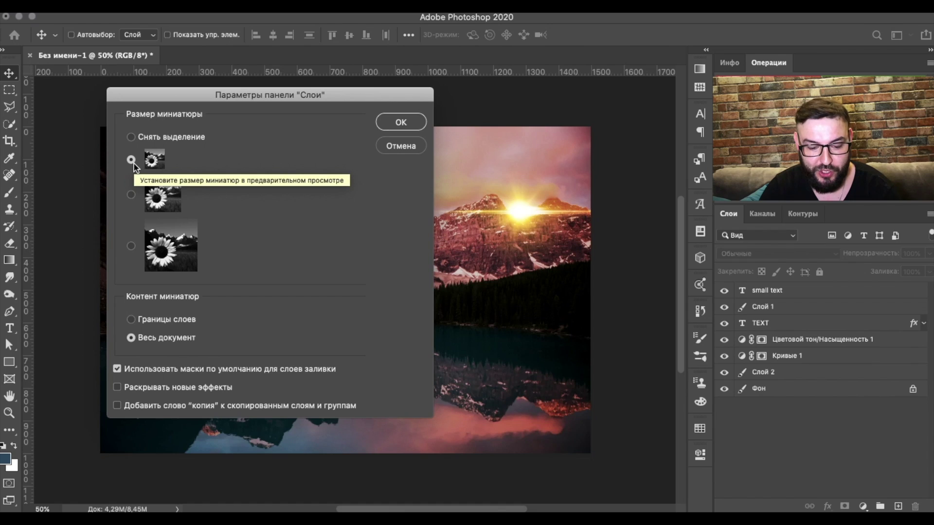
click(408, 123)
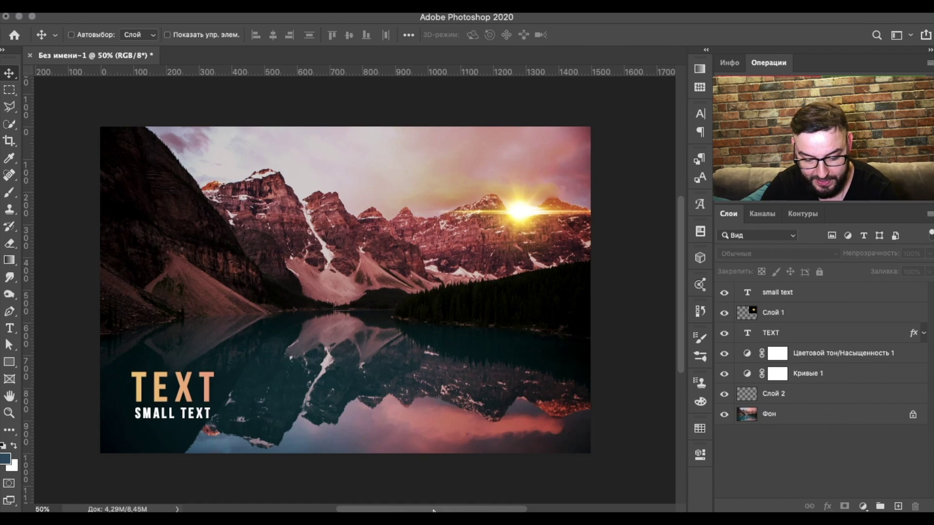
drag(567, 380, 740, 322)
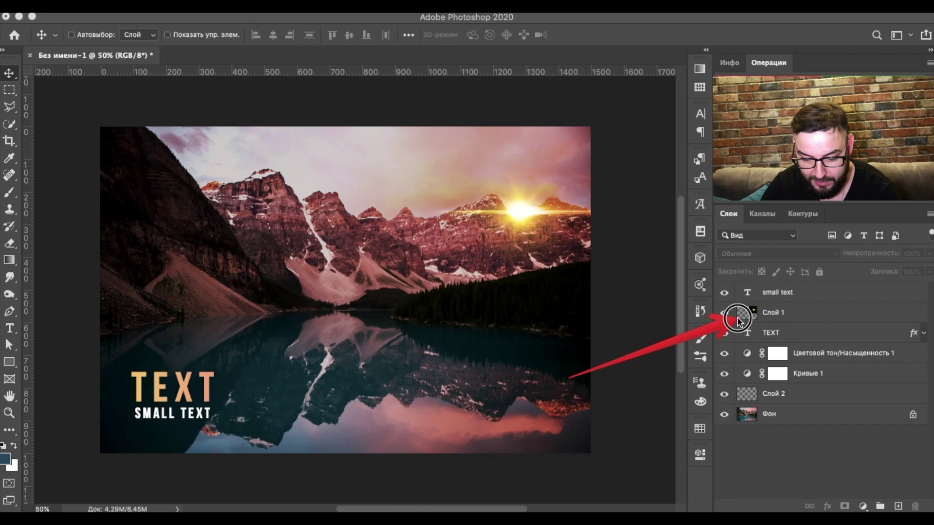
drag(431, 426, 504, 249)
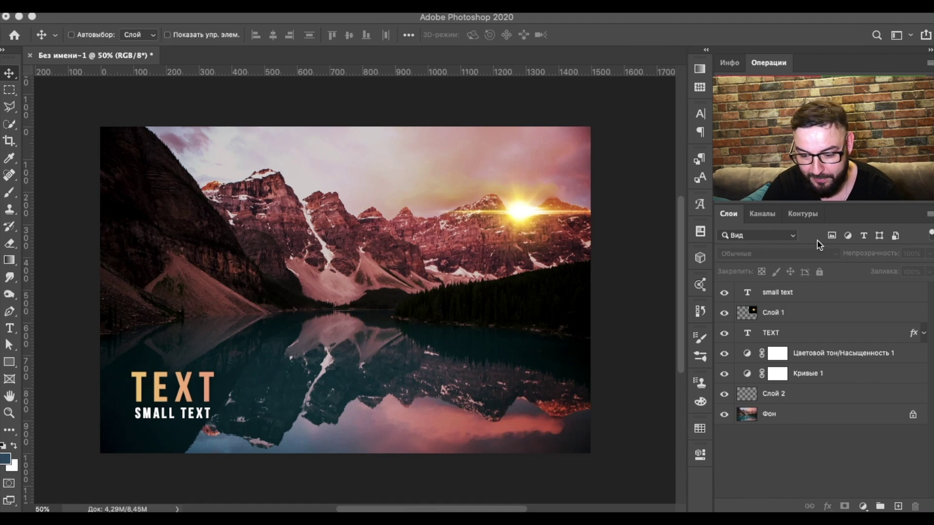
Set the Layers panel thumbnail contents to Layer Bounds
click(928, 215)
click(759, 504)
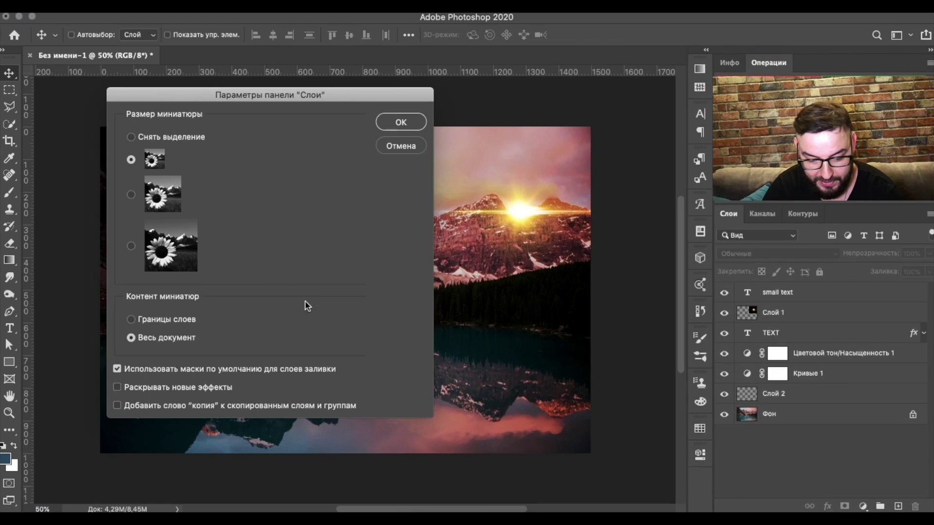
click(153, 319)
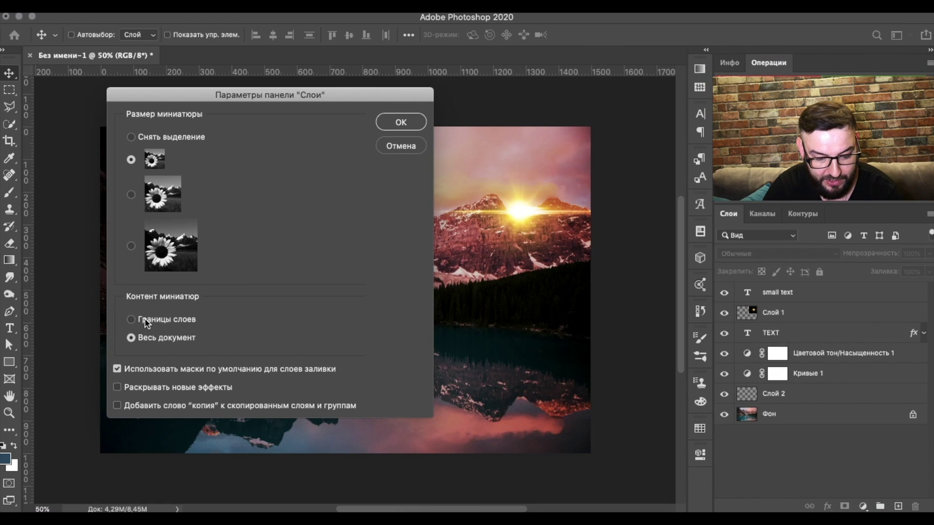
click(401, 122)
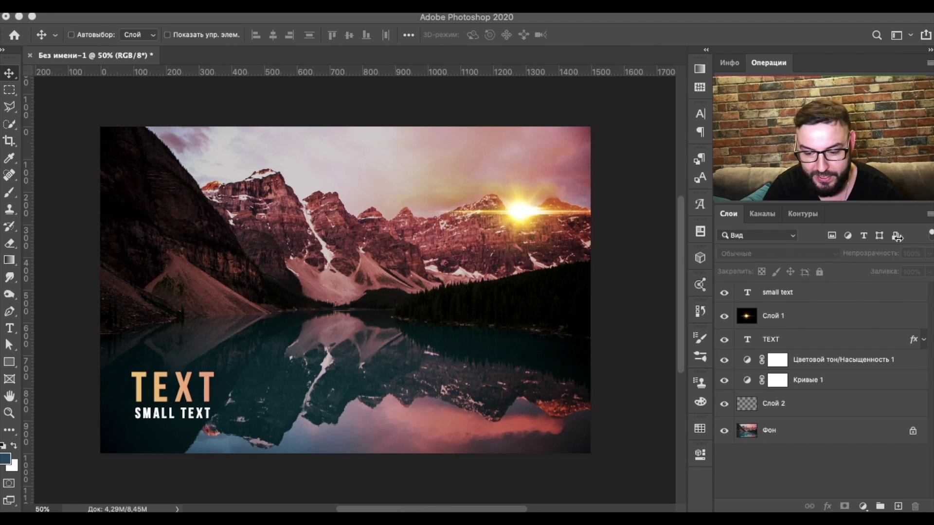
Set the Layers panel thumbnail contents back to Entire Document
click(929, 218)
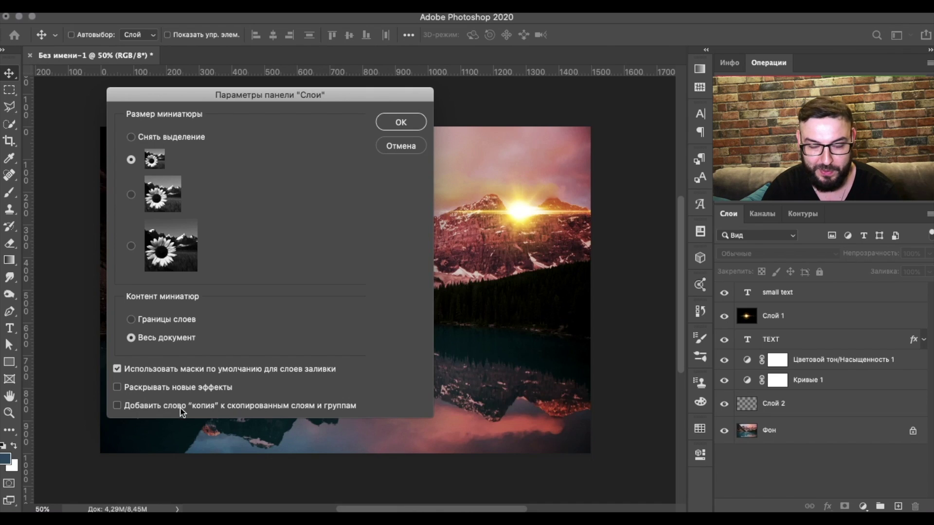
click(397, 127)
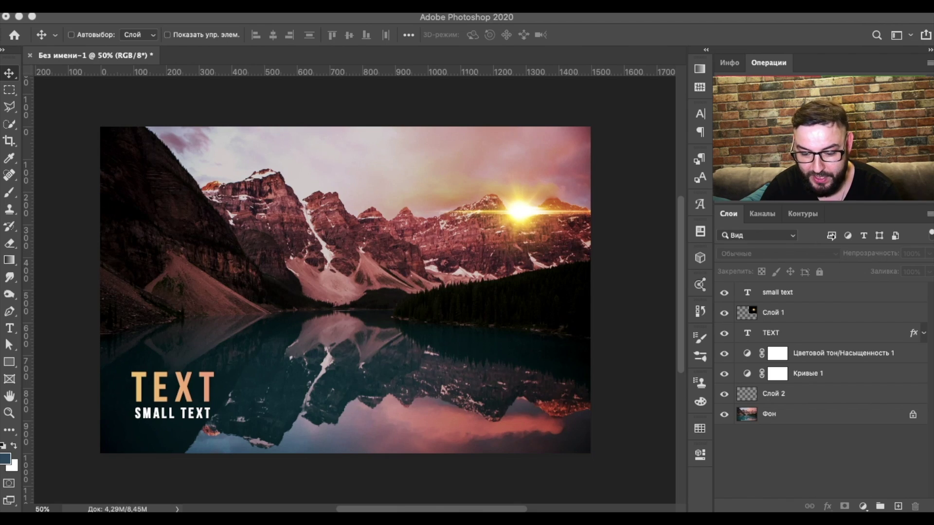
Toggle the Pixel and Adjustment layer-kind filters on, then off again
click(832, 236)
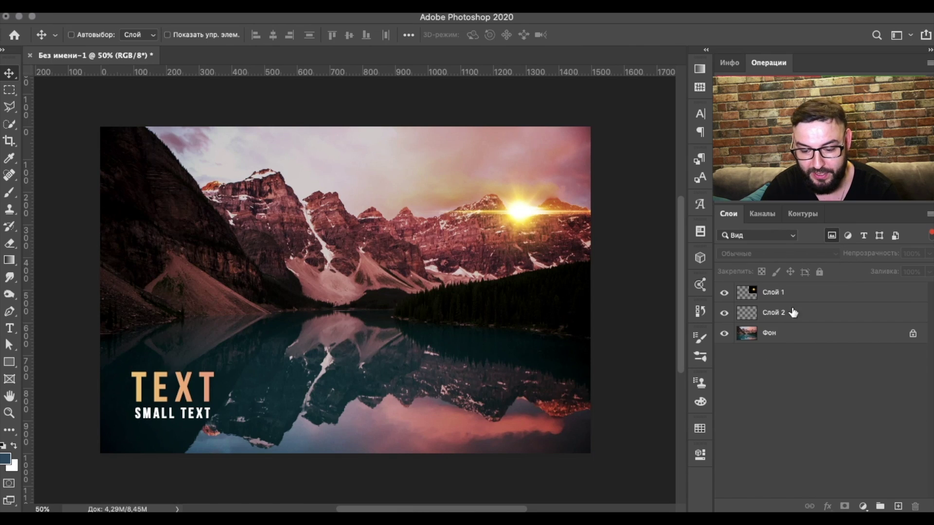
click(846, 236)
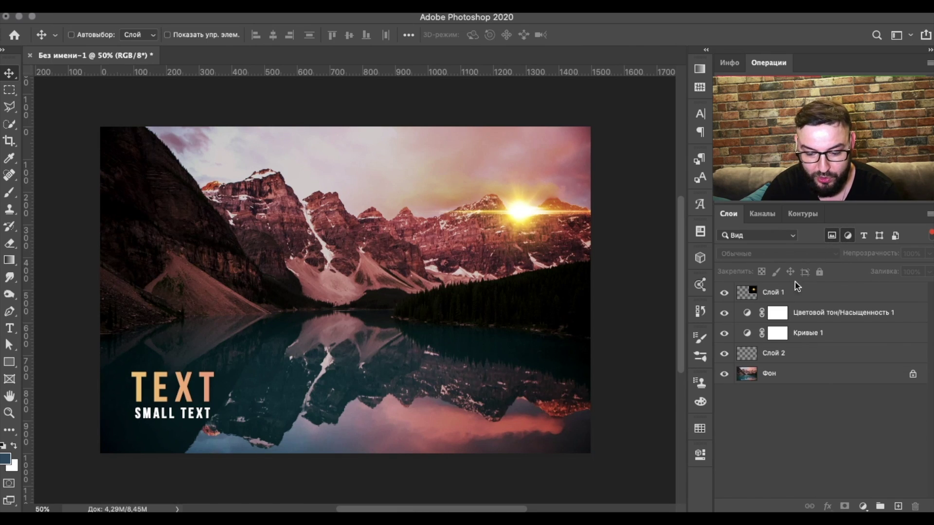
click(832, 236)
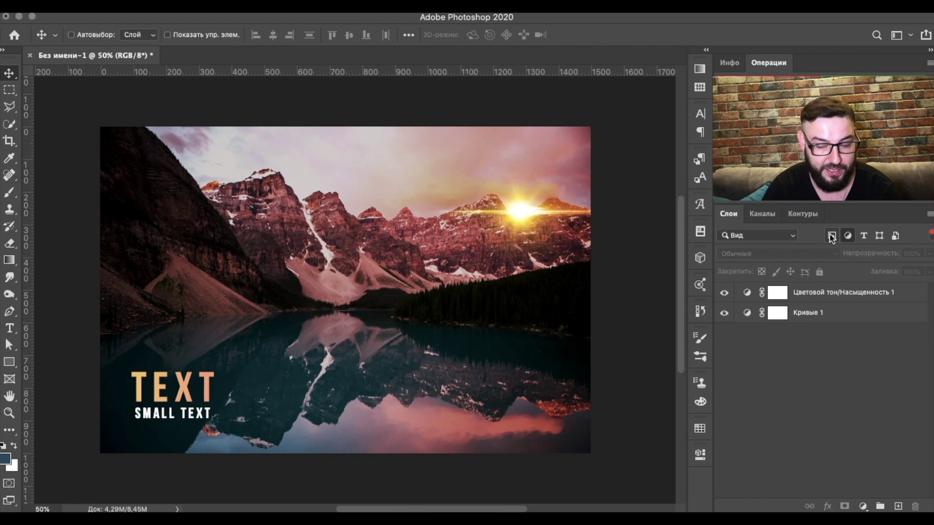
click(848, 237)
Try the Type, Shape and Smart Object kind filters, clearing each afterwards
click(865, 237)
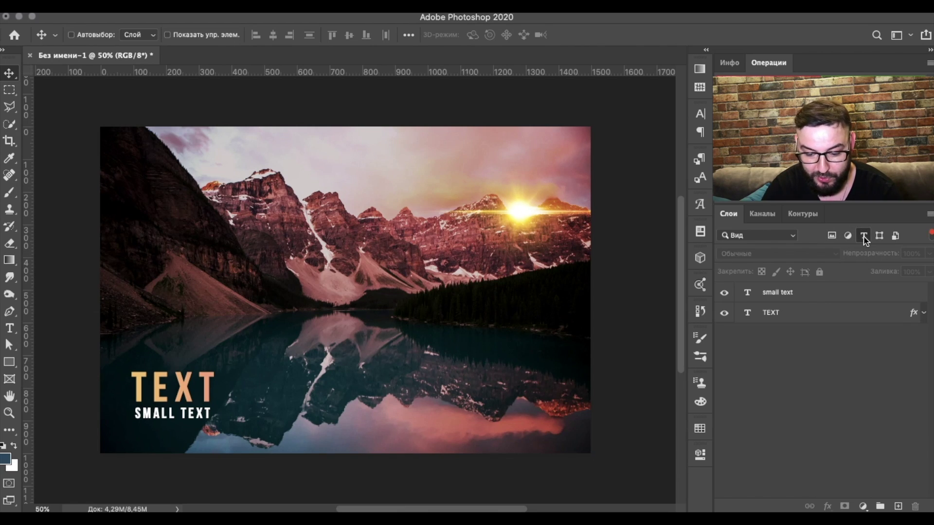
click(865, 237)
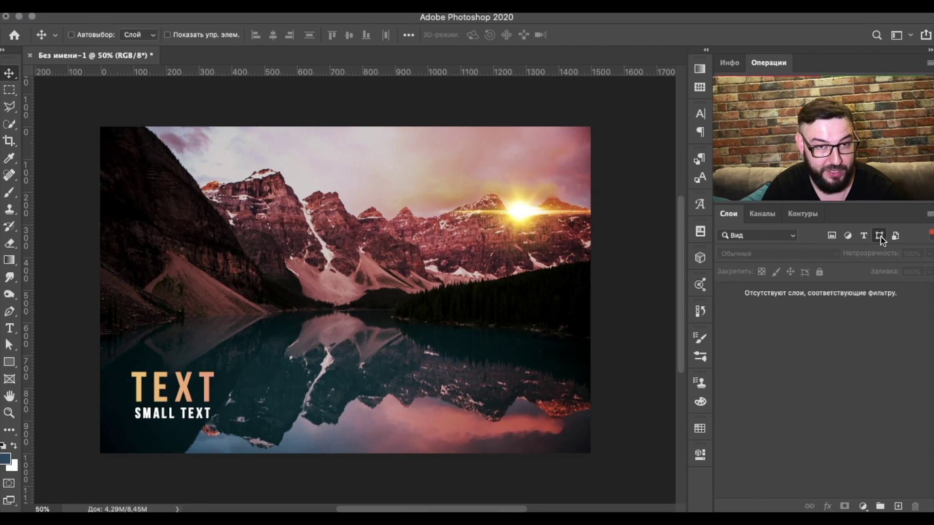
click(881, 237)
click(898, 236)
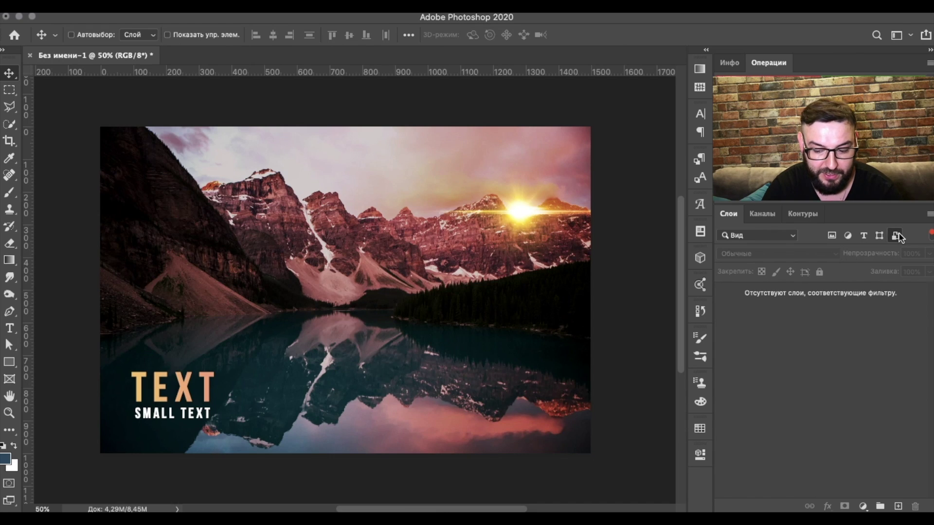
click(898, 236)
click(778, 237)
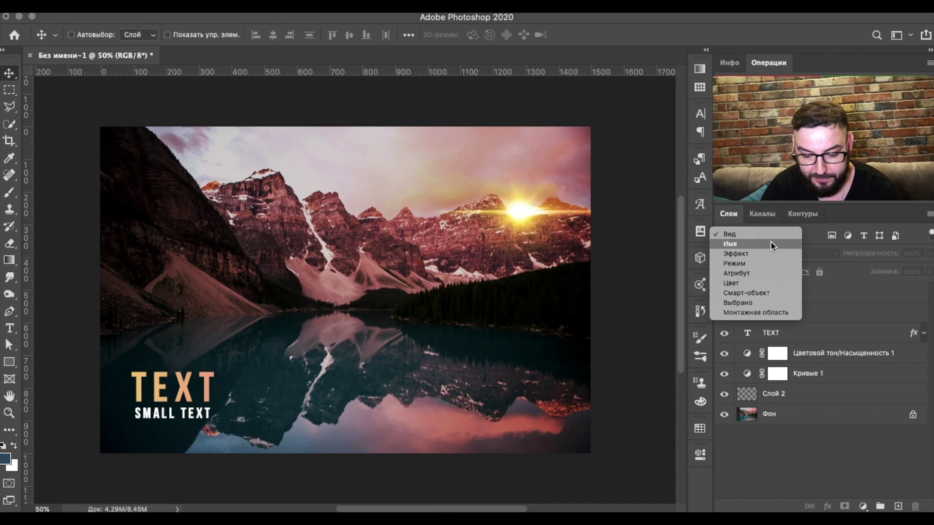
Try a Name filter with 'te', clear it, then filter layers by Effect
click(770, 243)
text(te)
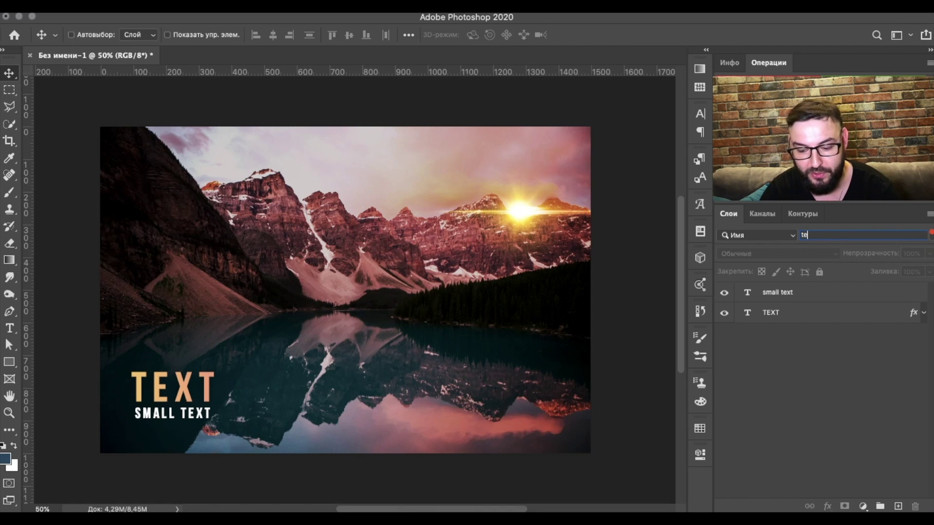
key(BackSpace)
key(BackSpace)
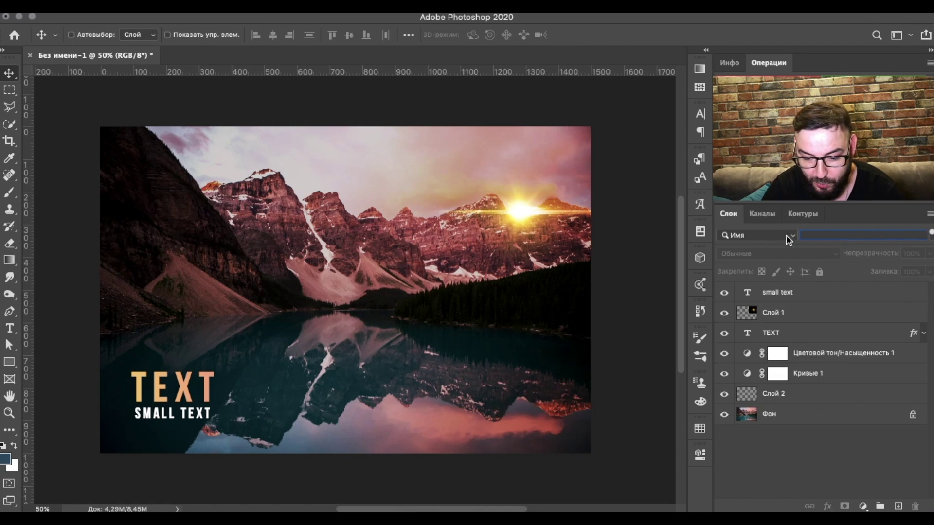
click(790, 237)
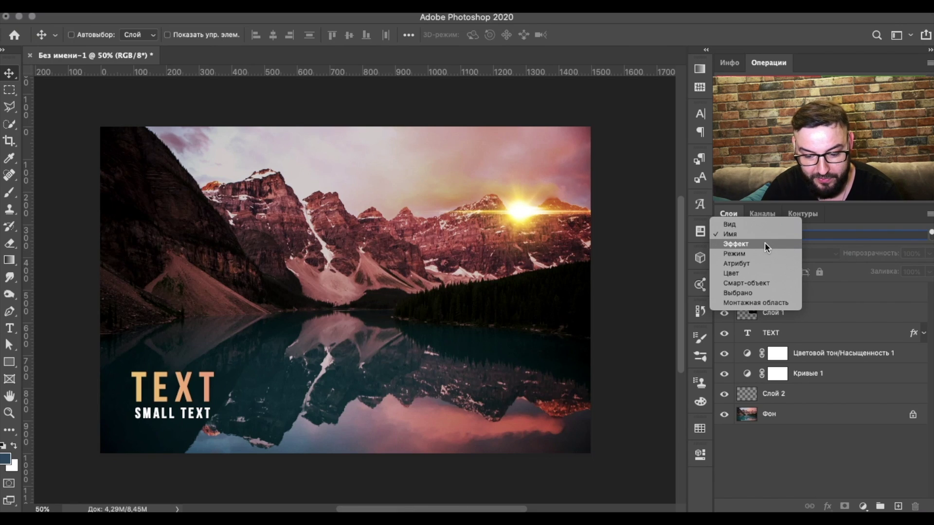
click(765, 244)
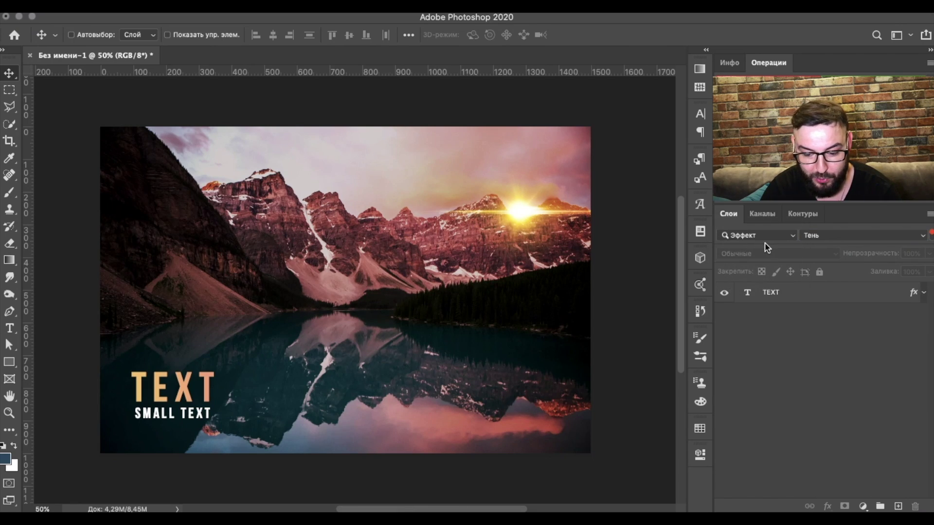
Switch the layer filter from Эффект to Режим, keeping the Обычные blend mode
click(839, 238)
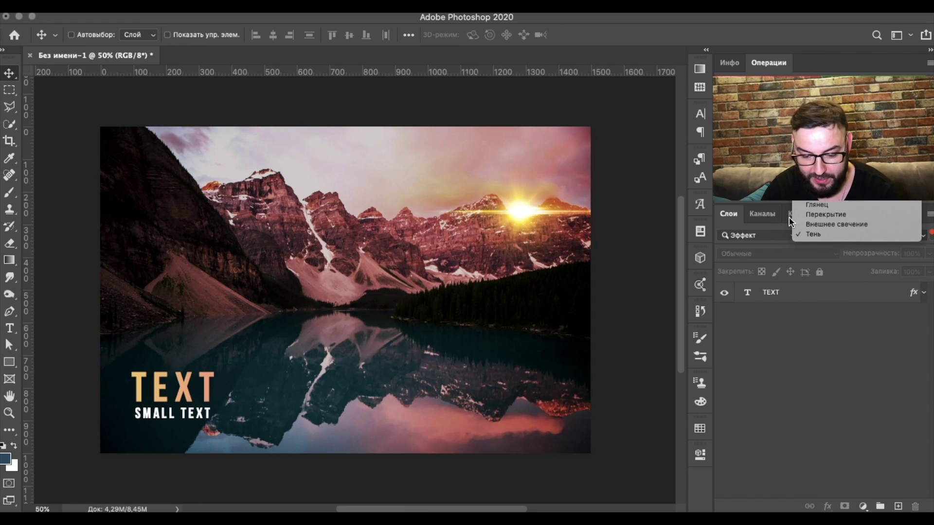
click(759, 236)
click(777, 239)
click(766, 243)
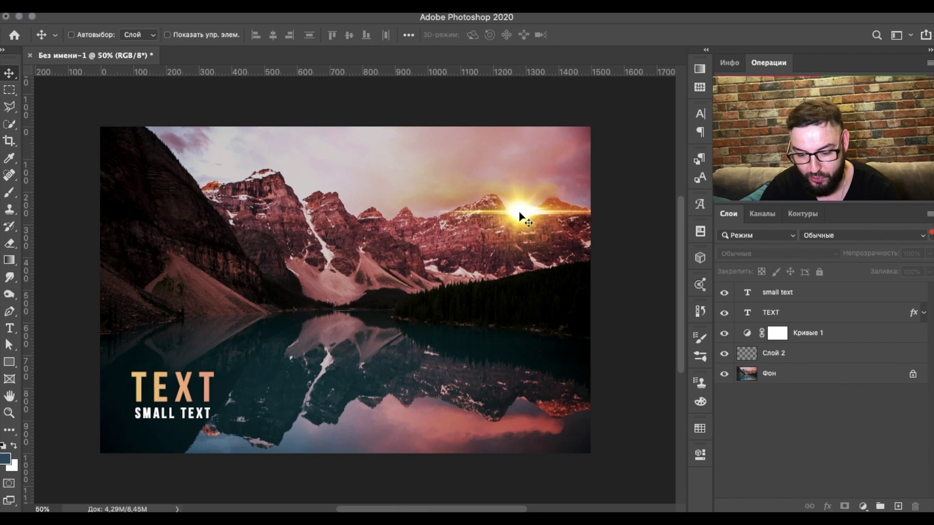
Filter layers by the Экран blend mode, then by the Видимый and Пустой attributes
click(848, 236)
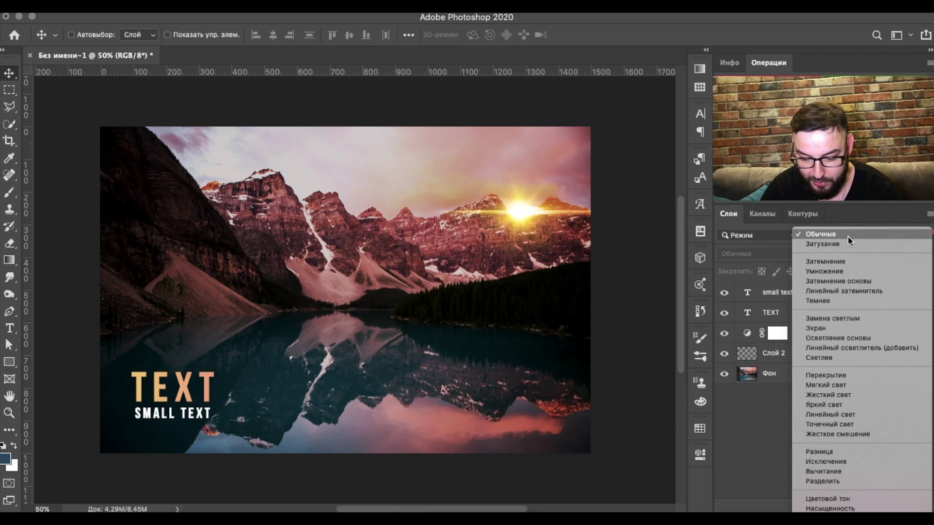
click(830, 329)
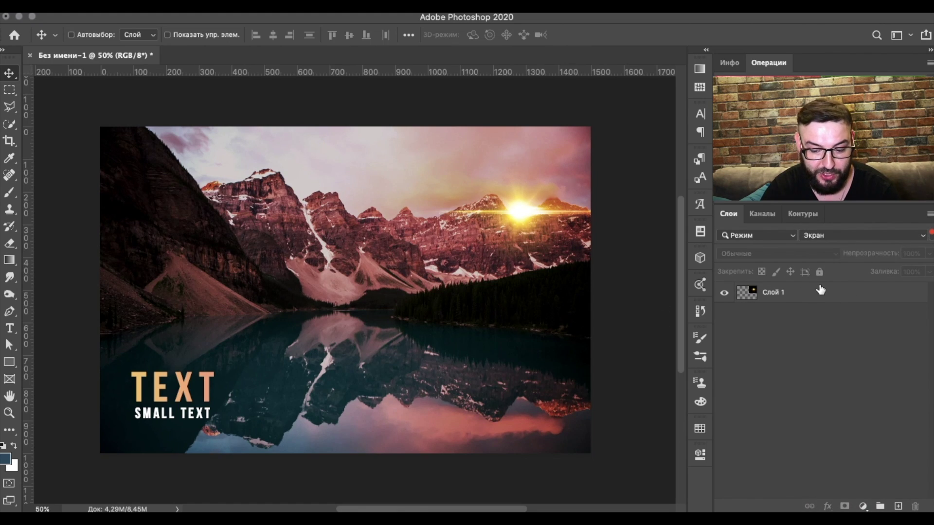
click(760, 237)
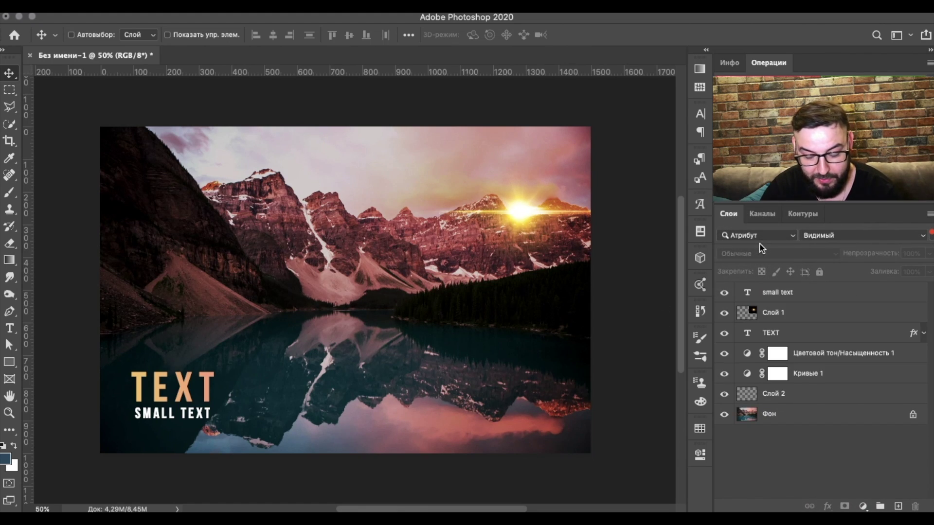
click(831, 235)
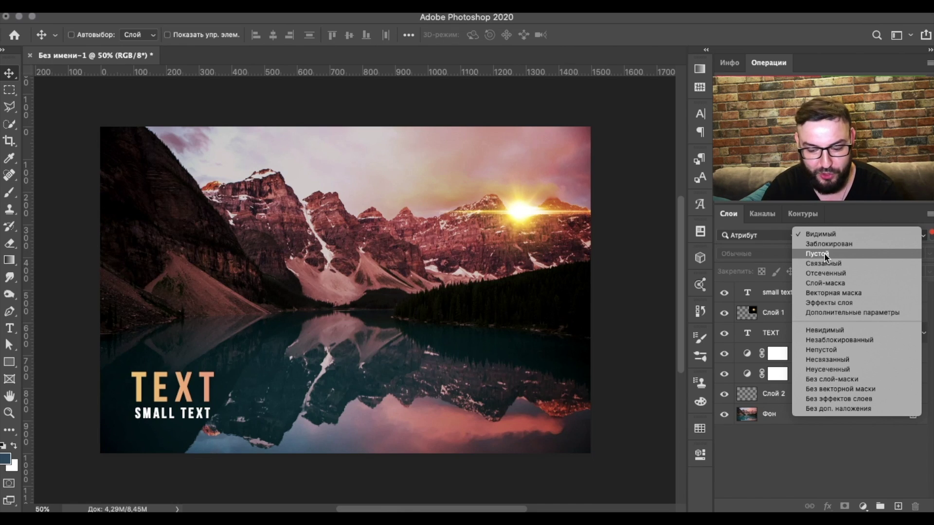
click(825, 252)
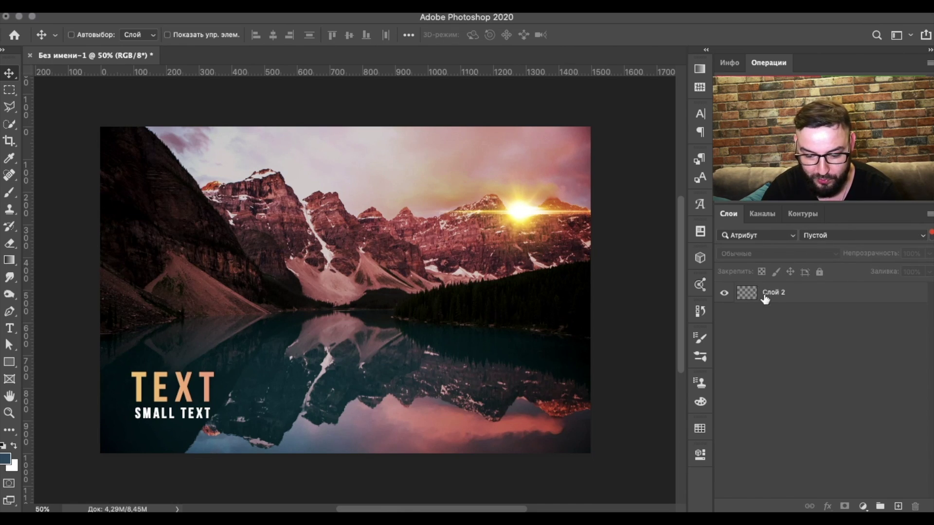
Delete the empty layer Слой 2
click(781, 295)
key(Delete)
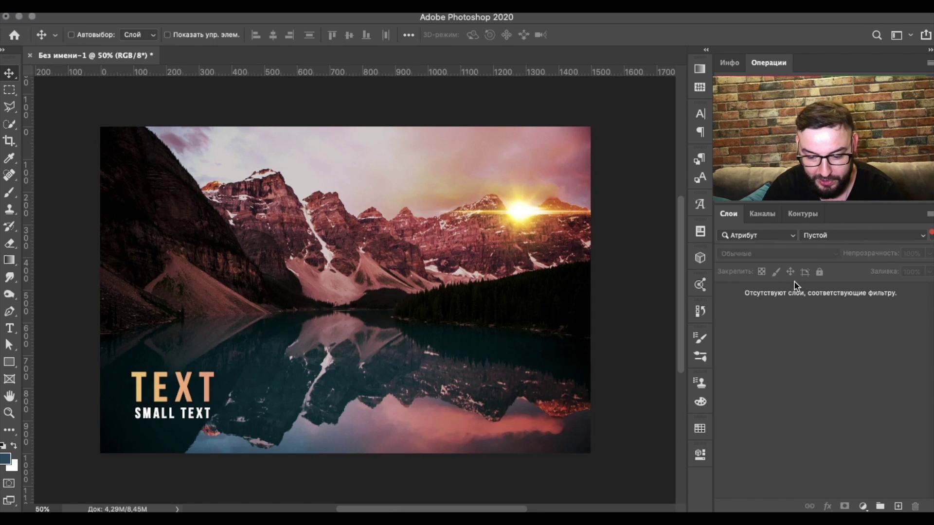
click(774, 235)
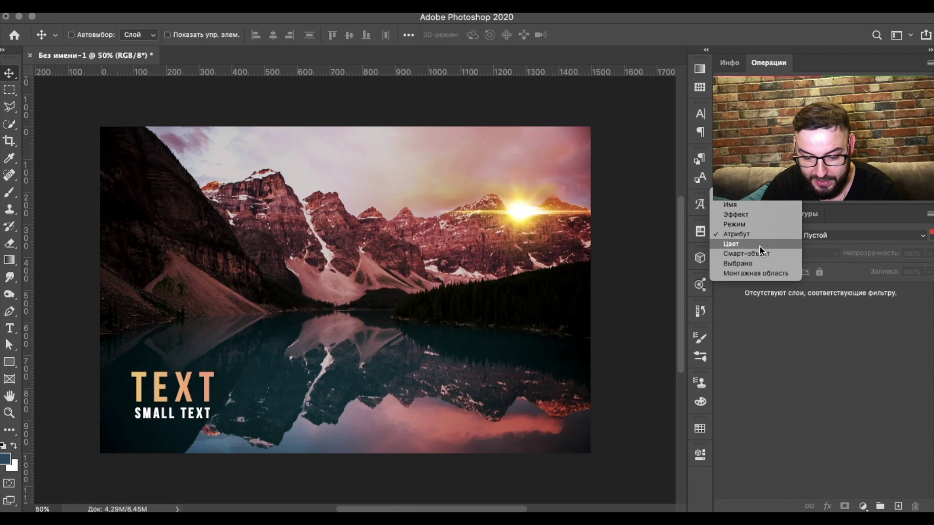
Switch the Layers filter to Цвет and give Слой 1 the red Красный colour label
click(760, 246)
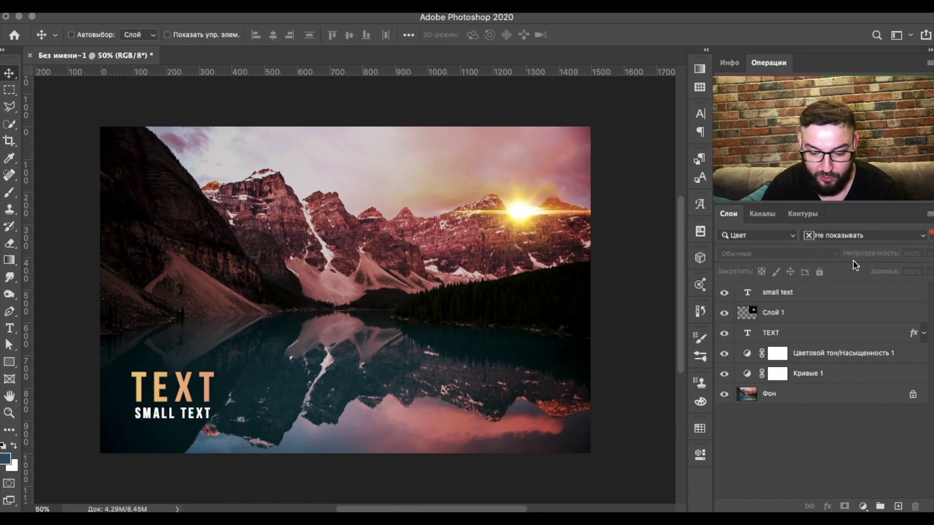
click(830, 237)
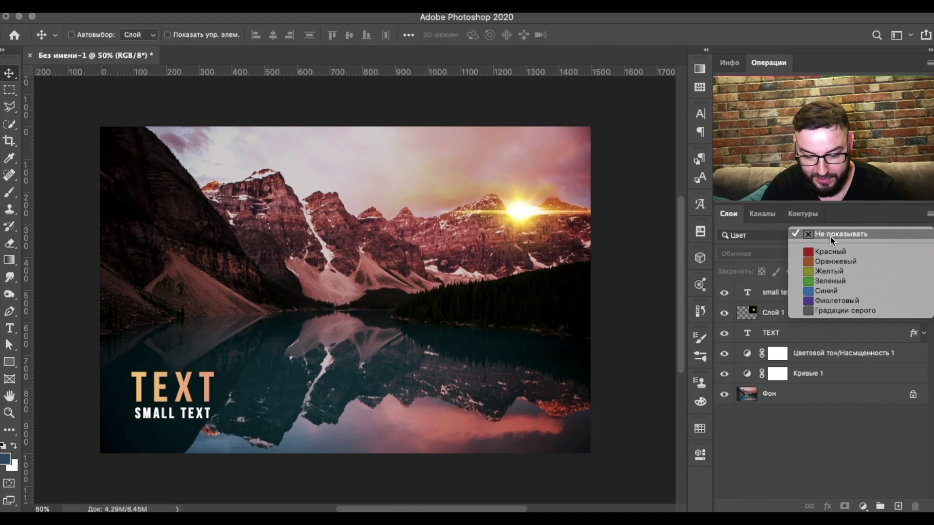
click(830, 235)
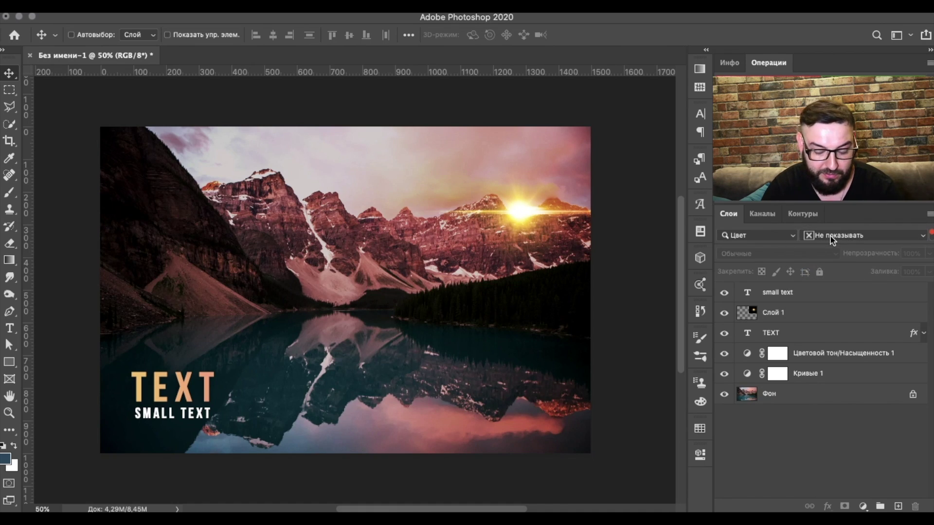
click(809, 316)
right_click(813, 314)
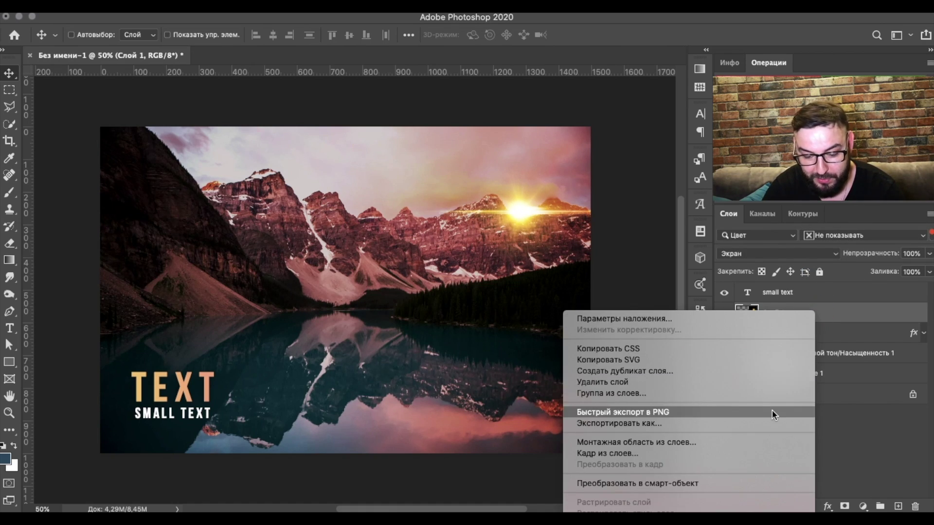
scroll(772, 409, down, 5)
click(616, 421)
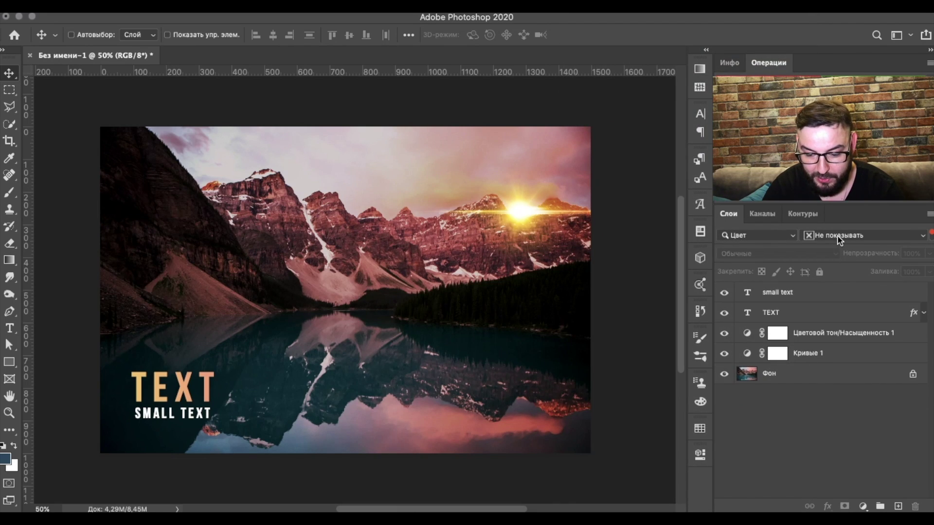
Set the colour filter to Красный so only red-labelled layers are listed
click(838, 239)
click(830, 249)
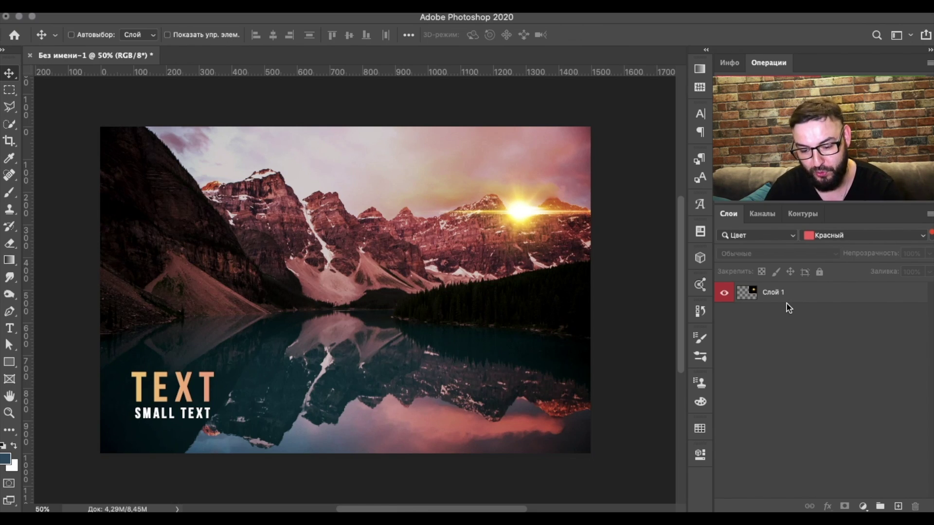
click(763, 236)
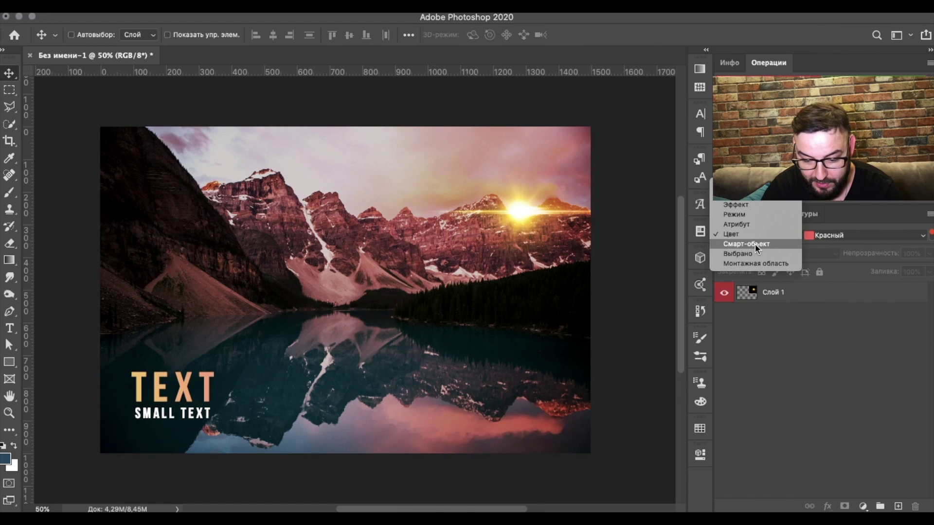
Filter the layers by Смарт-объект, then try the Выбрано filter
click(755, 244)
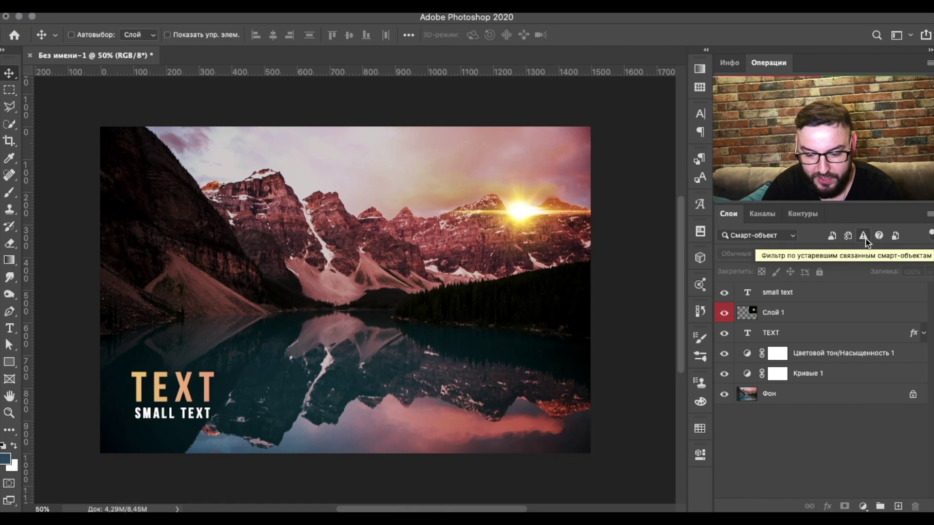
click(769, 237)
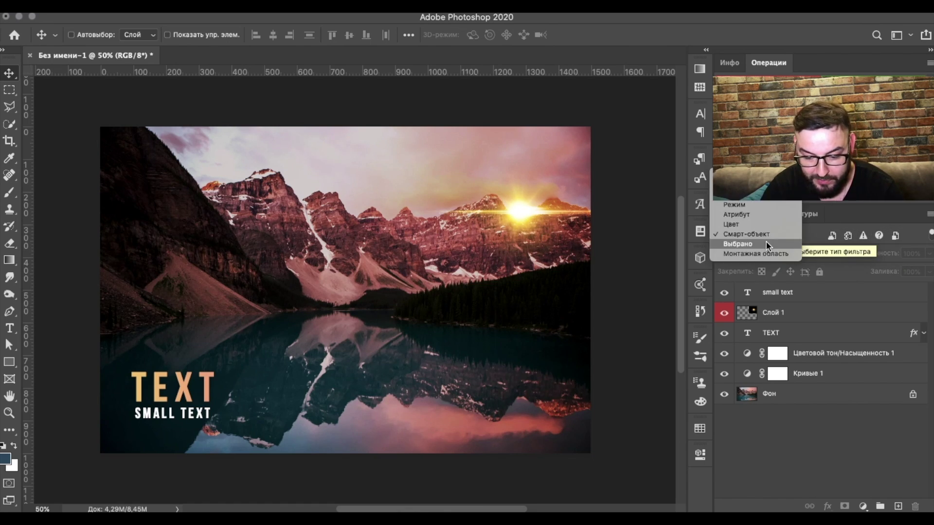
click(763, 238)
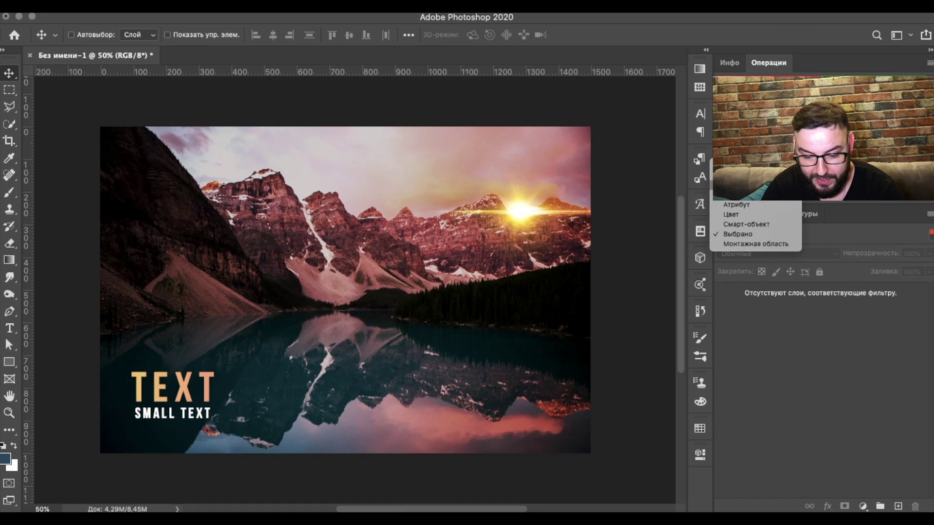
click(735, 165)
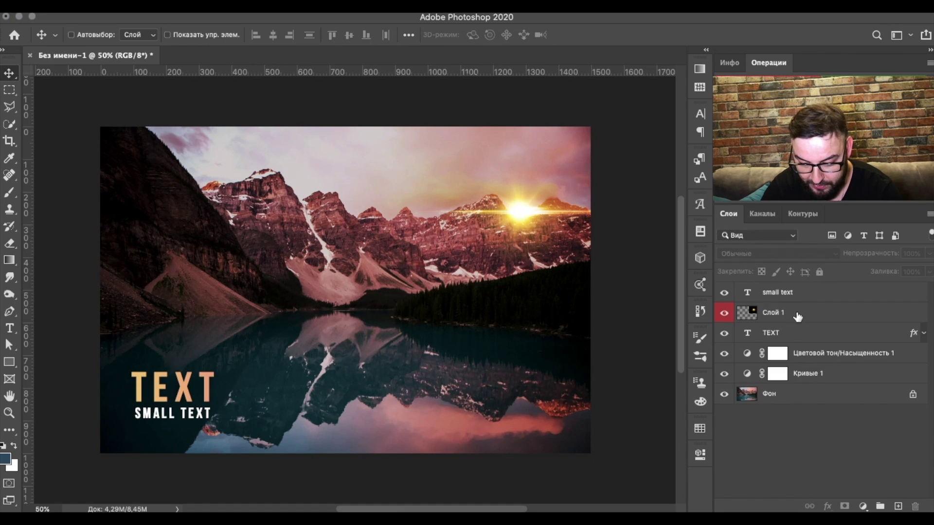
Isolate the TEXT layer with the Выбрано filter, then switch to the Монтажная область filter
click(802, 338)
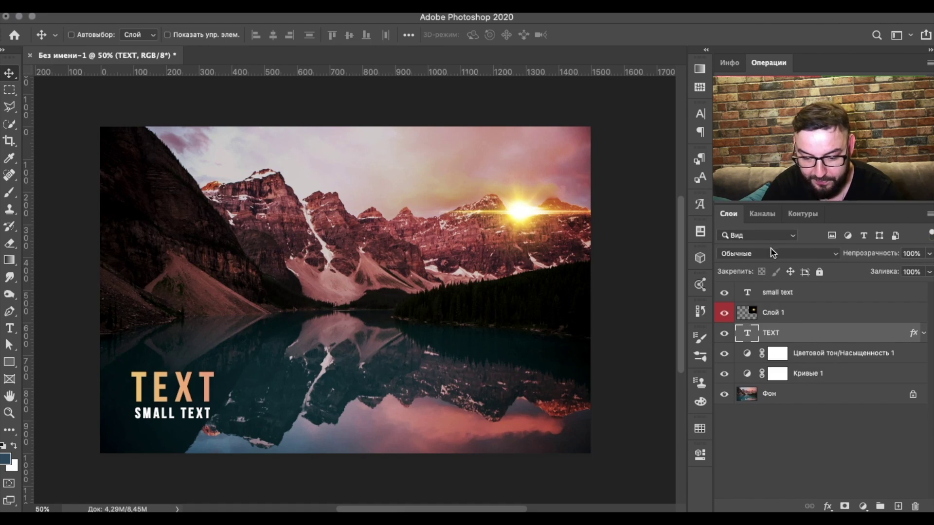
click(767, 236)
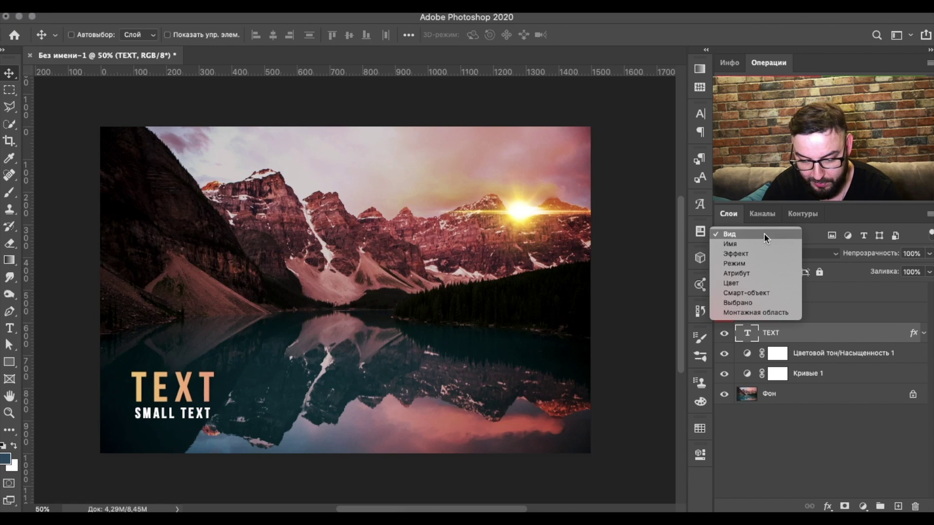
click(756, 302)
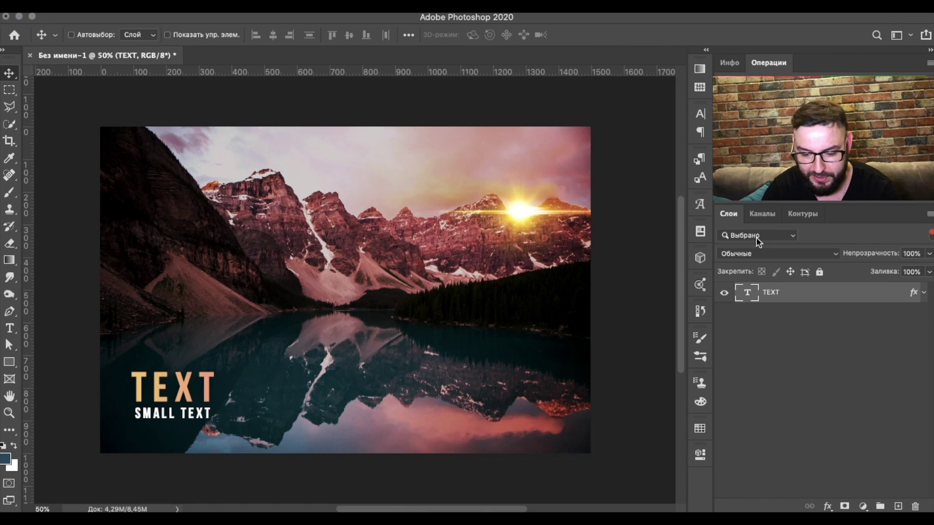
click(757, 238)
click(755, 245)
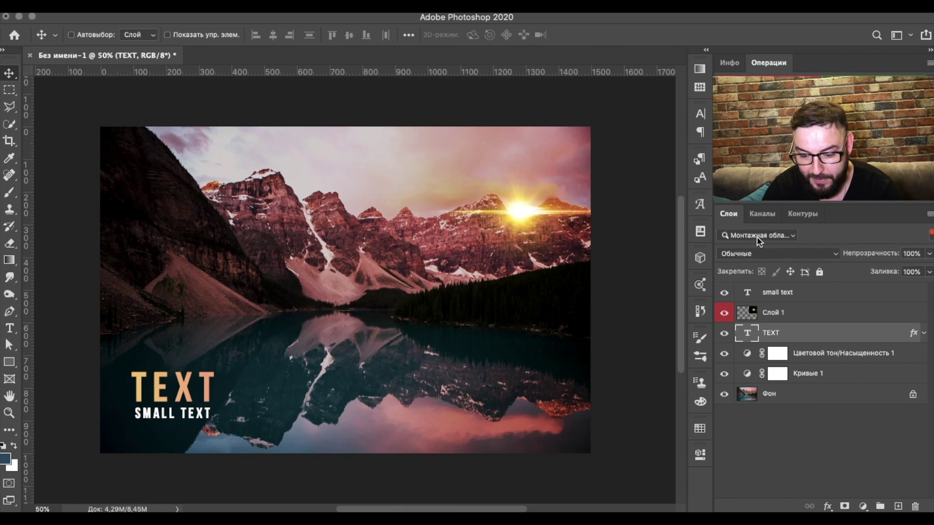
Filter the layers by Вид to pixel layers only, then toggle layer filtering off
click(758, 236)
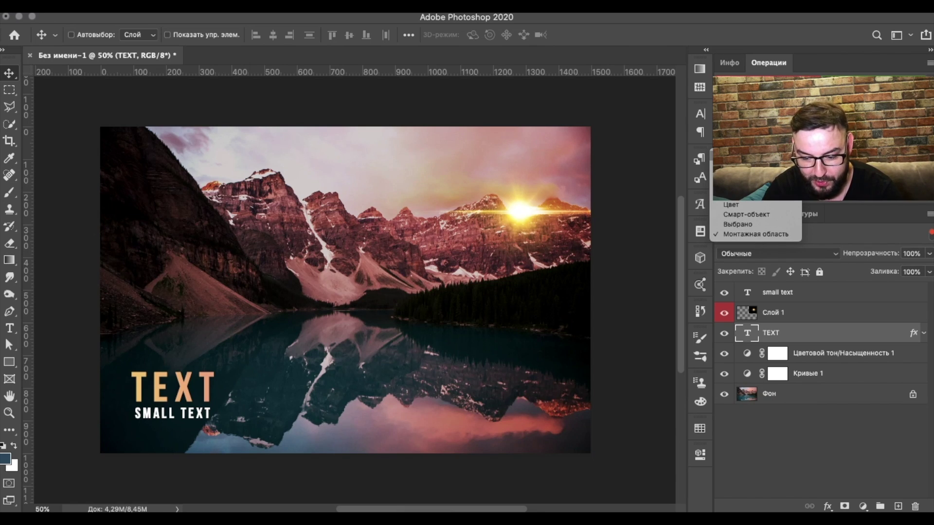
click(734, 156)
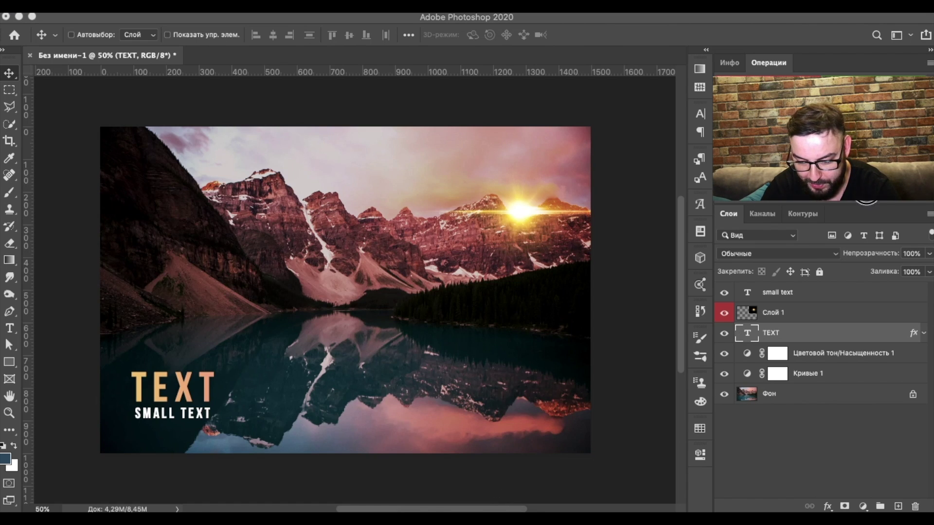
click(832, 236)
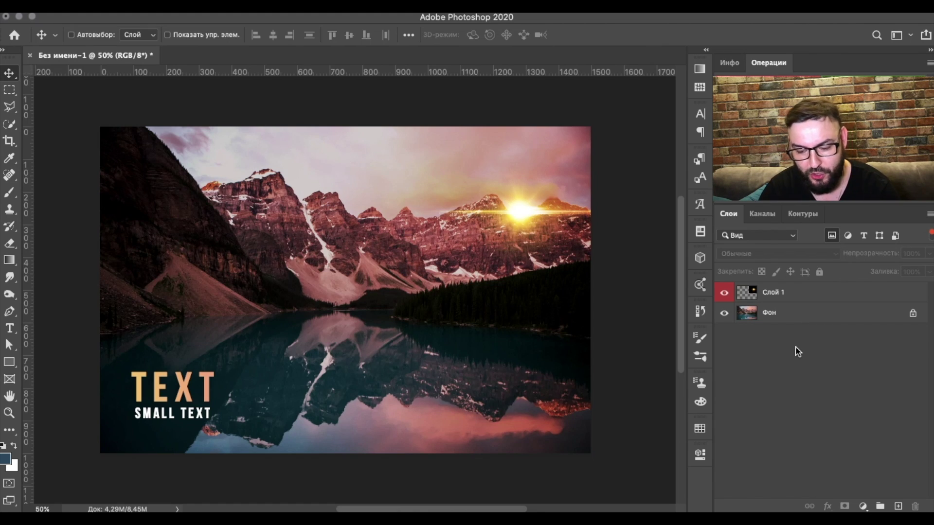
click(931, 235)
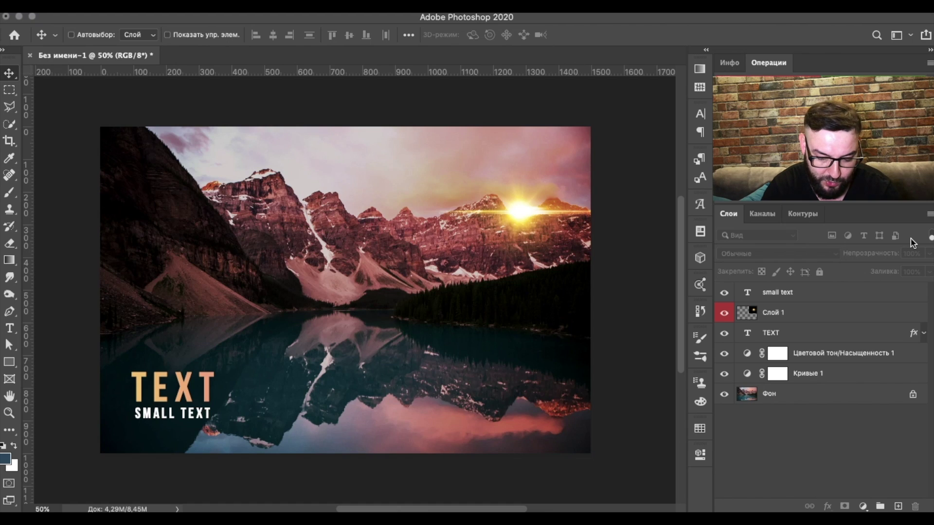